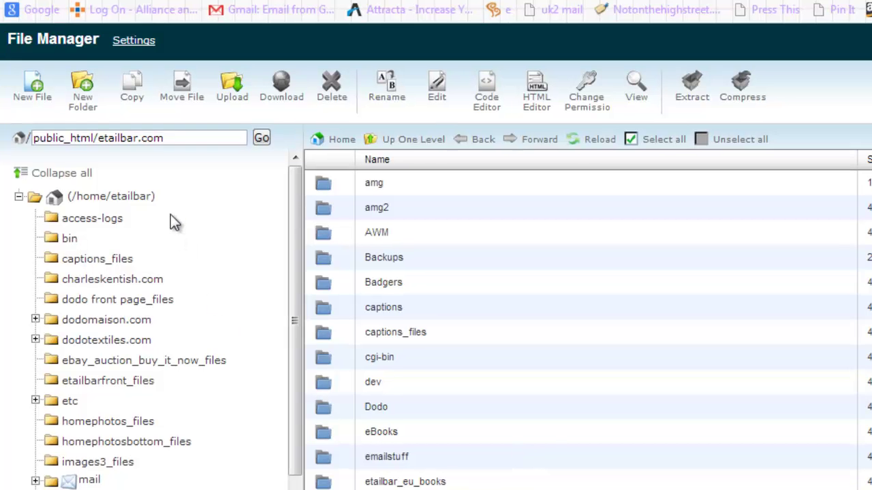
- Shorten the File Manager path to public_html and go to that directory
{"action": "left_click", "coordinate": [186, 128]}
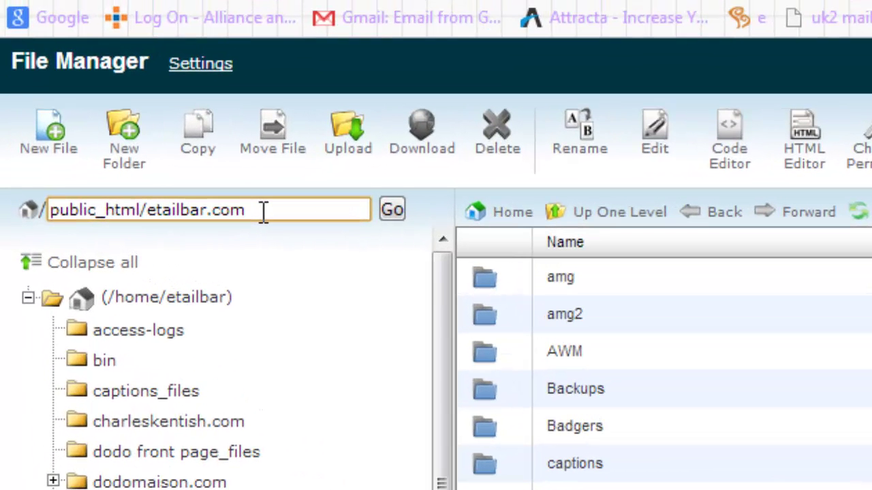
{"action": "key", "text": "BackSpace"}
{"action": "key", "text": "BackSpace"}
{"action": "key", "text": "BackSpace"}
{"action": "key", "text": "BackSpace"}
{"action": "key", "text": "BackSpace"}
{"action": "key", "text": "BackSpace"}
{"action": "key", "text": "BackSpace"}
{"action": "key", "text": "BackSpace"}
{"action": "key", "text": "BackSpace"}
{"action": "key", "text": "BackSpace"}
{"action": "key", "text": "BackSpace"}
{"action": "key", "text": "BackSpace"}
{"action": "key", "text": "BackSpace"}
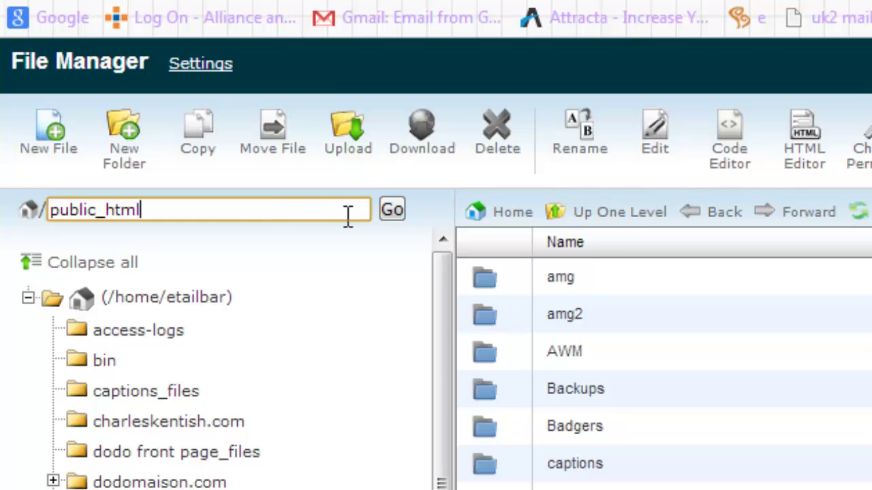
{"action": "left_click", "coordinate": [393, 218]}
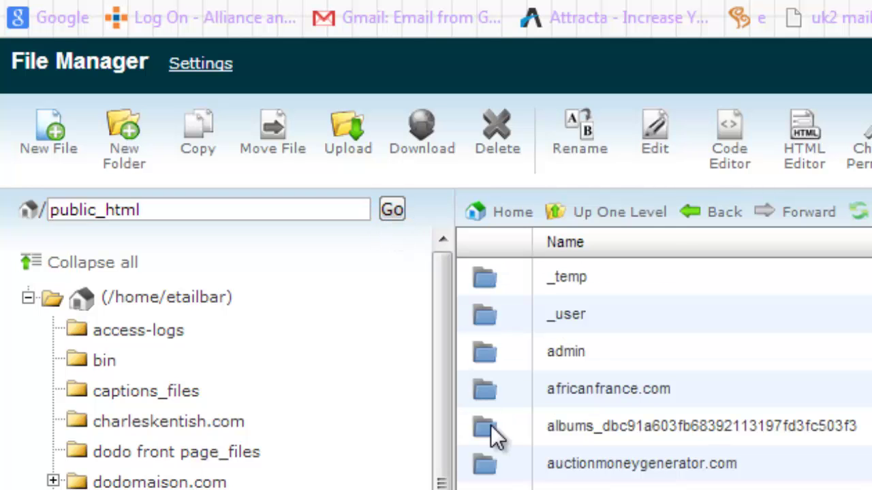
- Open the auctionmoneygenerator.com folder, open its order subfolder and select index.php inside it
{"action": "left_click", "coordinate": [486, 463]}
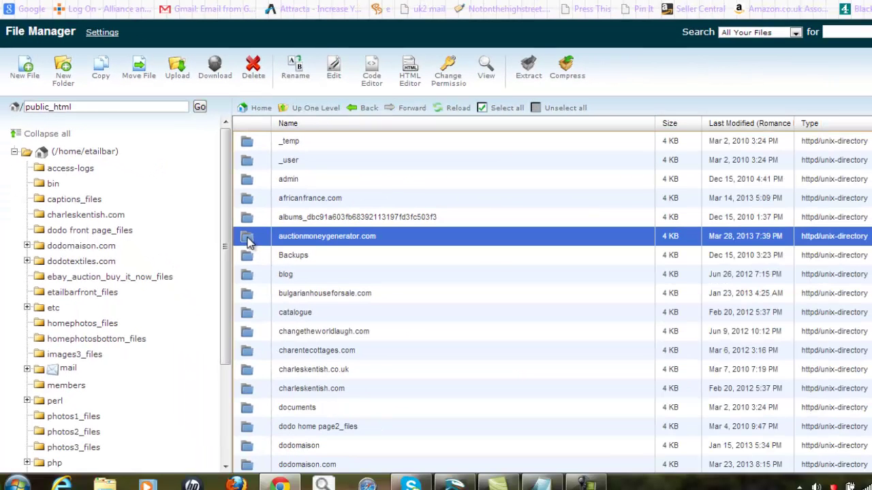
{"action": "double_click", "coordinate": [248, 240]}
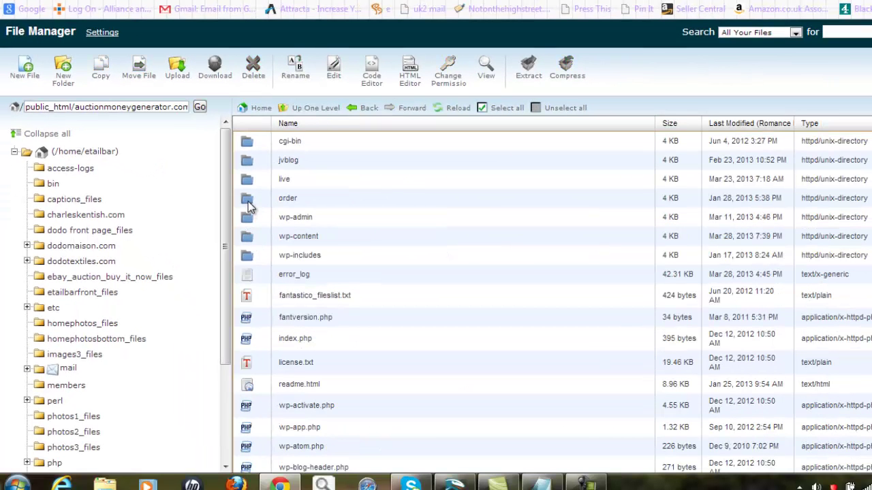
{"action": "left_click", "coordinate": [249, 205]}
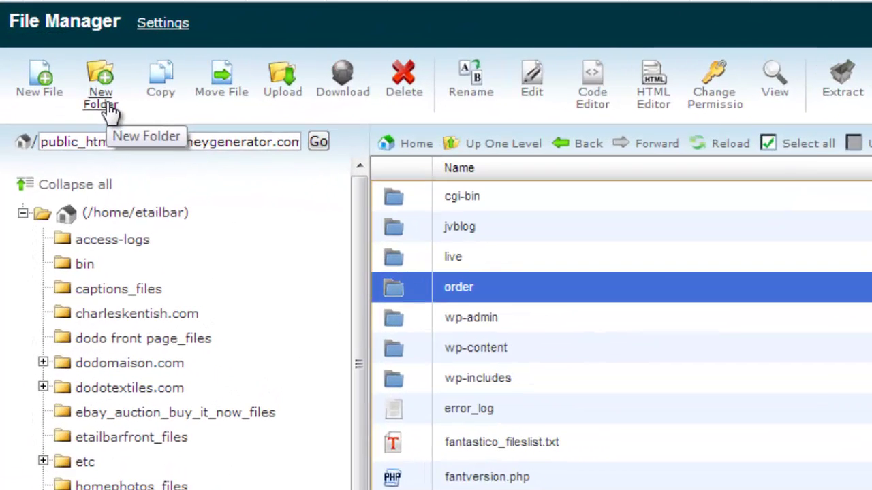
{"action": "left_click", "coordinate": [102, 102]}
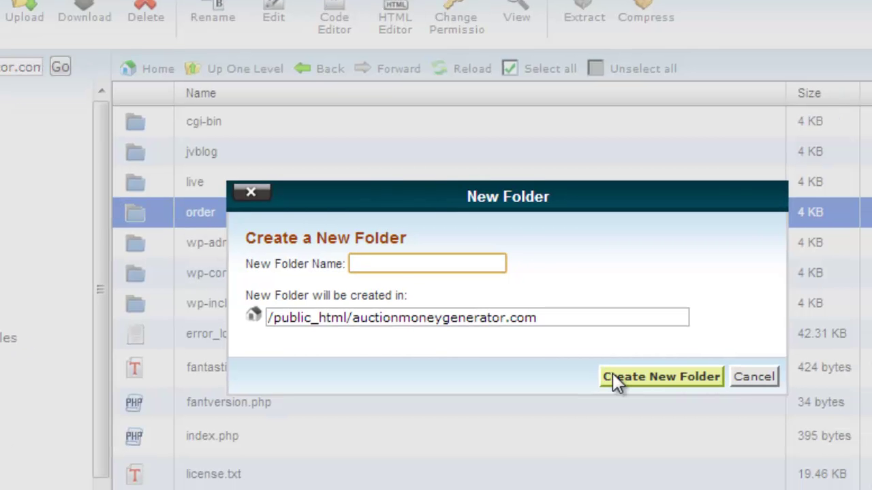
{"action": "left_click", "coordinate": [760, 375]}
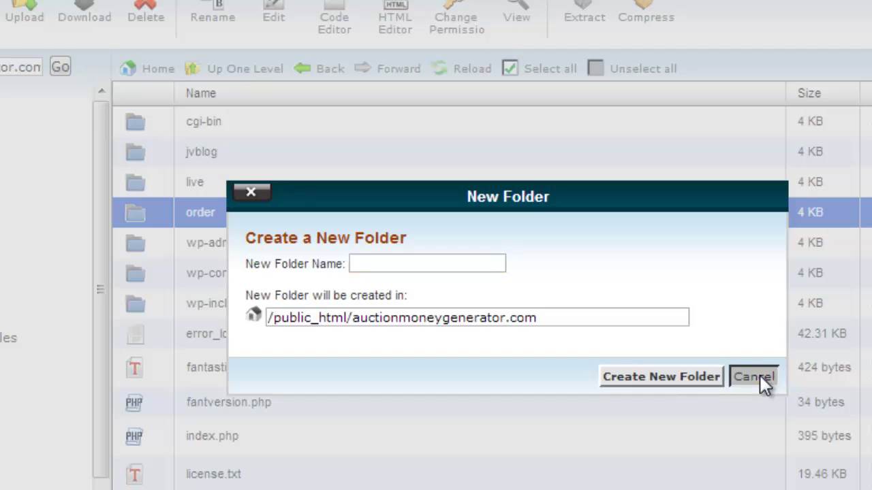
{"action": "double_click", "coordinate": [134, 214]}
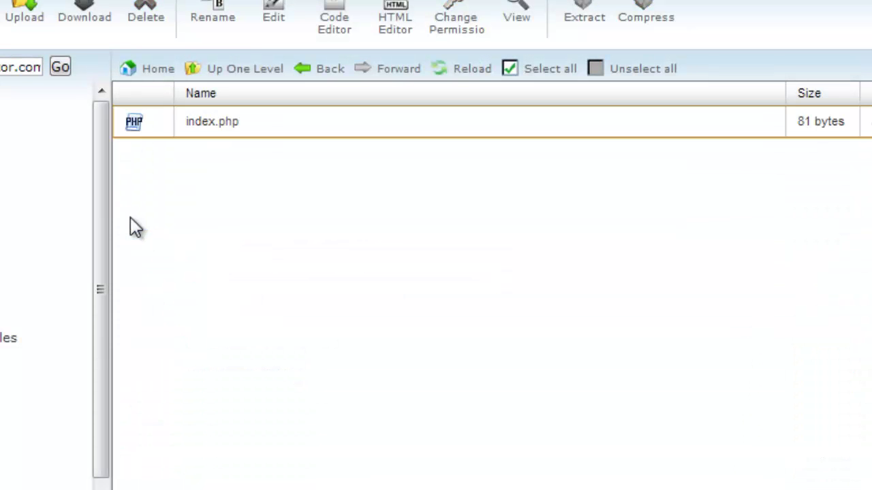
{"action": "left_click", "coordinate": [204, 120]}
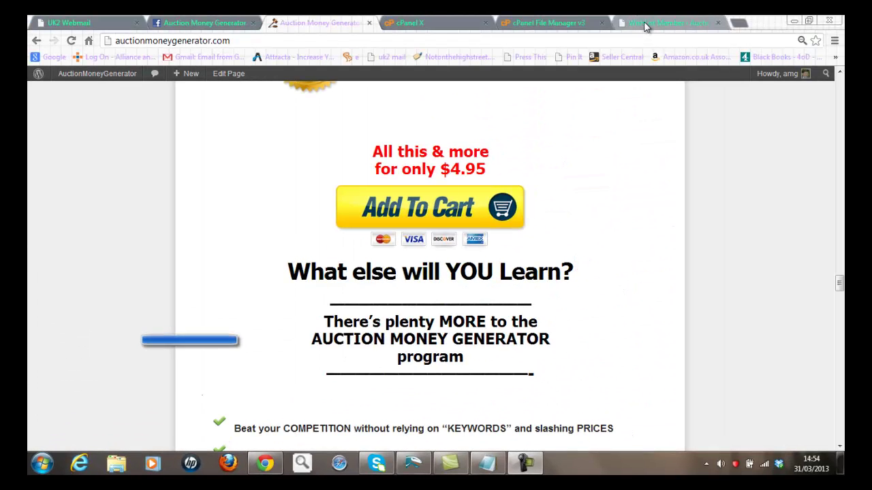
- Switch to the WishList Member Clickbank integration page and highlight the Basic membership level's payment link
{"action": "left_click", "coordinate": [645, 26]}
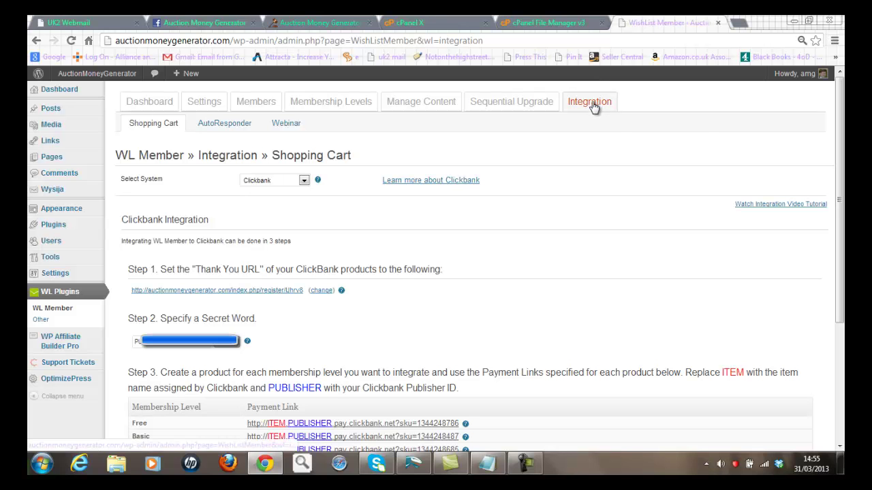
{"action": "left_click_drag", "start_coordinate": [841, 163], "coordinate": [841, 215]}
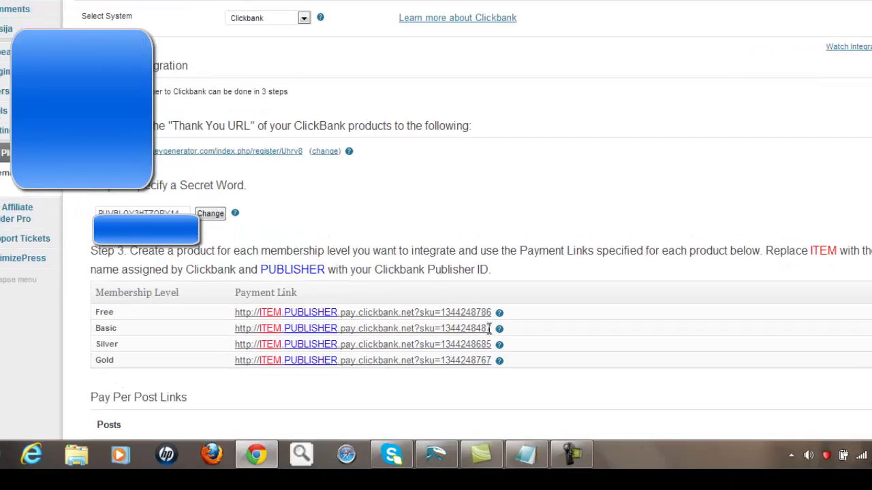
{"action": "left_click_drag", "start_coordinate": [460, 359], "coordinate": [312, 360]}
{"action": "left_click_drag", "start_coordinate": [317, 267], "coordinate": [209, 270]}
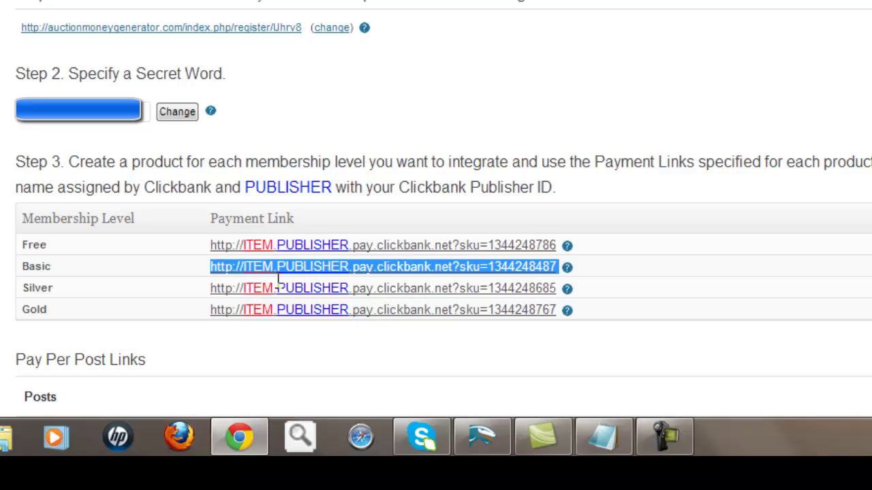
{"action": "left_click", "coordinate": [613, 277]}
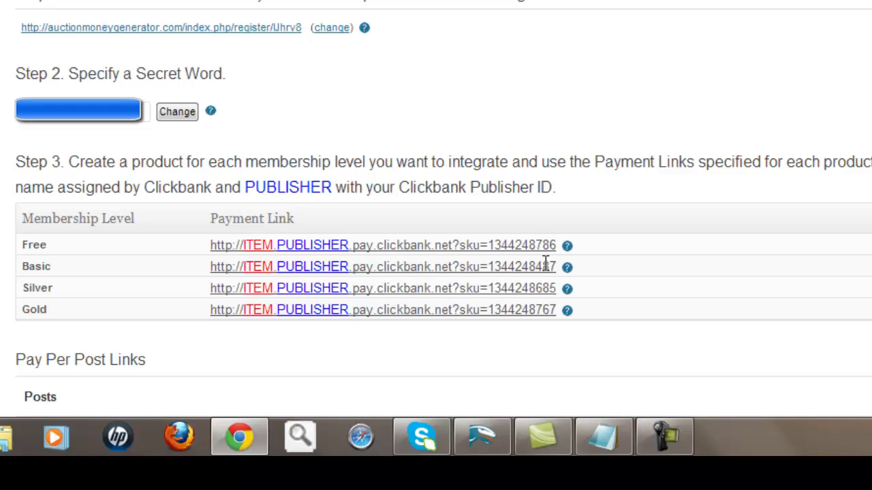
{"action": "left_click_drag", "start_coordinate": [560, 265], "coordinate": [212, 267]}
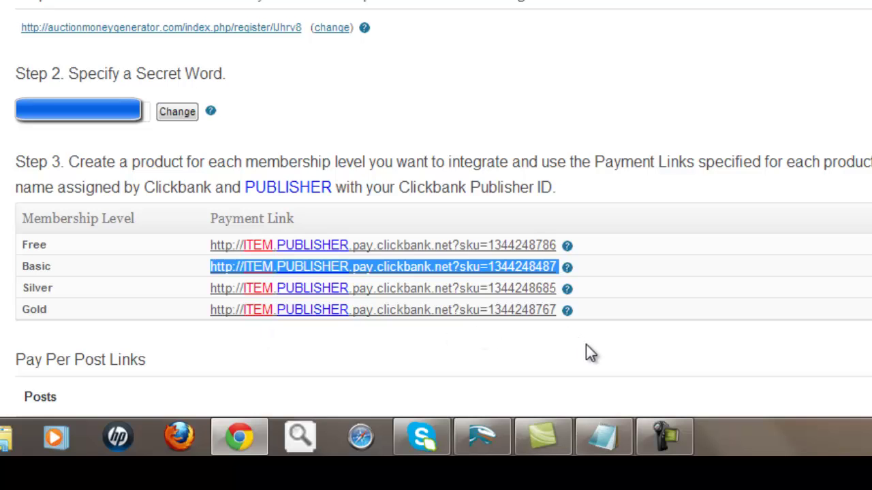
- Switch to the Notepad document and copy the entire three-line PHP redirect script
{"action": "double_click", "coordinate": [606, 376]}
{"action": "left_click", "coordinate": [604, 436]}
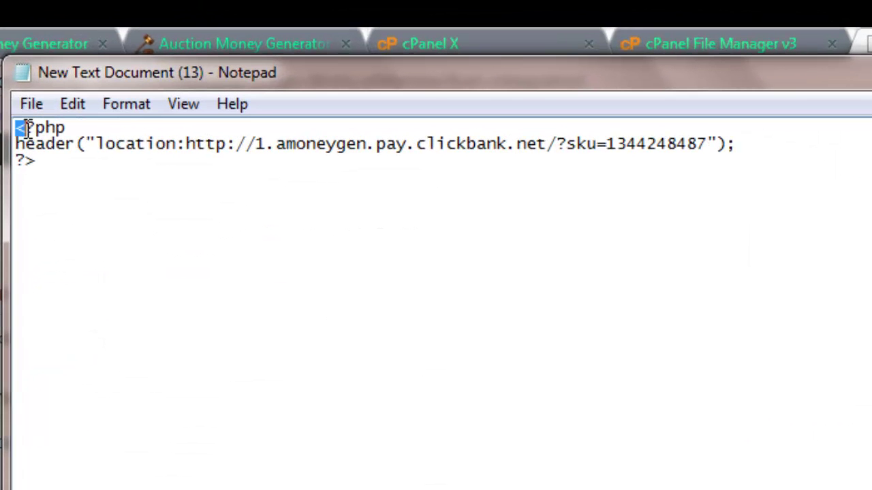
{"action": "left_click_drag", "start_coordinate": [181, 65], "coordinate": [206, 66]}
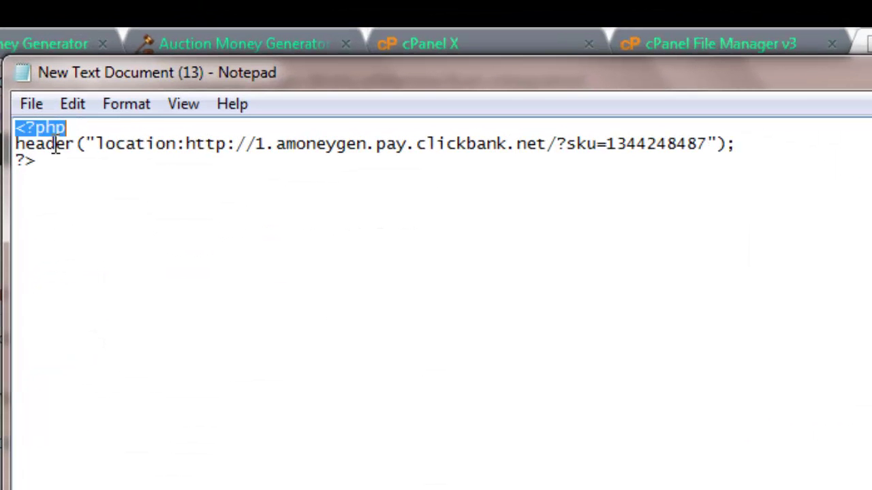
{"action": "left_click_drag", "start_coordinate": [15, 143], "coordinate": [693, 164]}
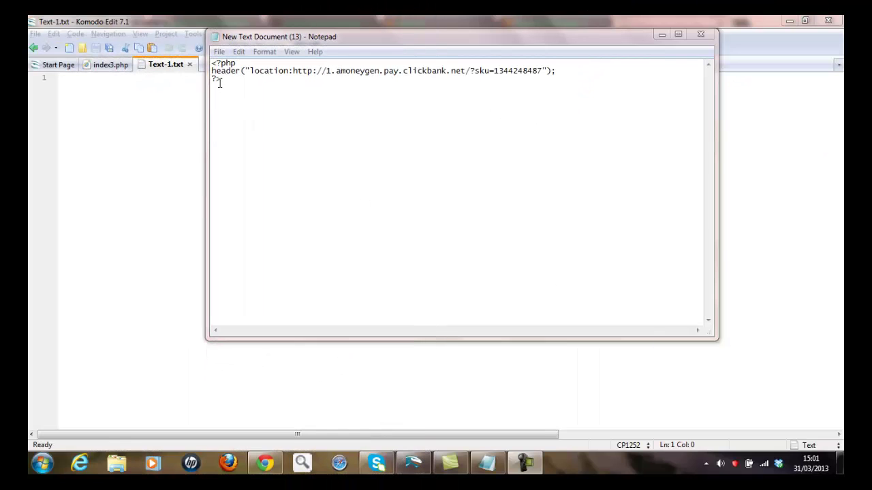
{"action": "left_click_drag", "start_coordinate": [212, 63], "coordinate": [221, 79]}
{"action": "key", "text": "ctrl+c"}
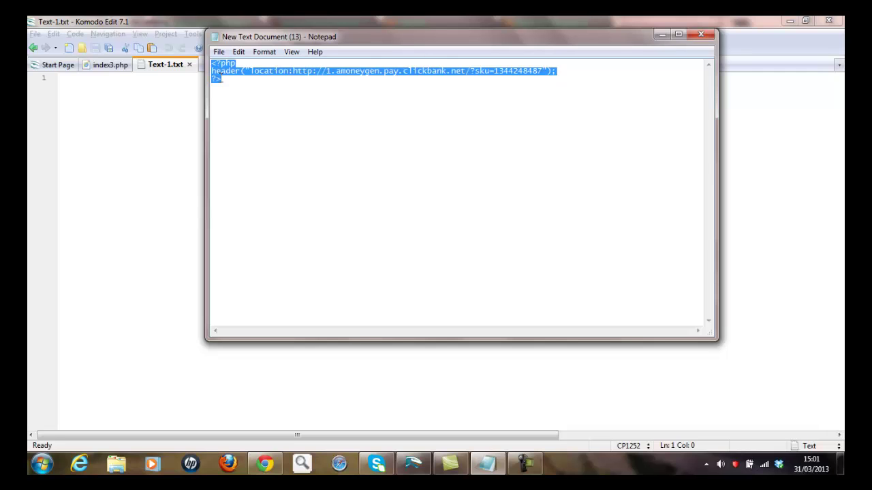
- Examine the item number, publisher ID and SKU parts of the script's Clickbank redirect URL
{"action": "double_click", "coordinate": [327, 71]}
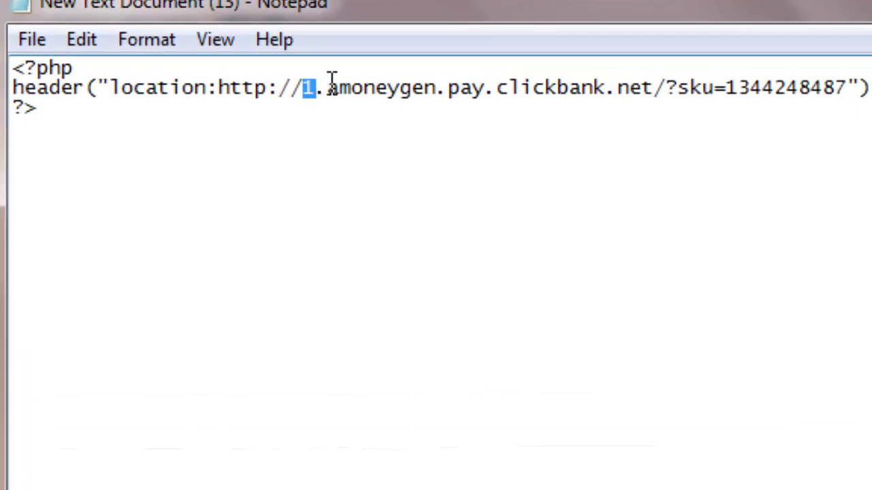
{"action": "left_click_drag", "start_coordinate": [338, 69], "coordinate": [438, 88]}
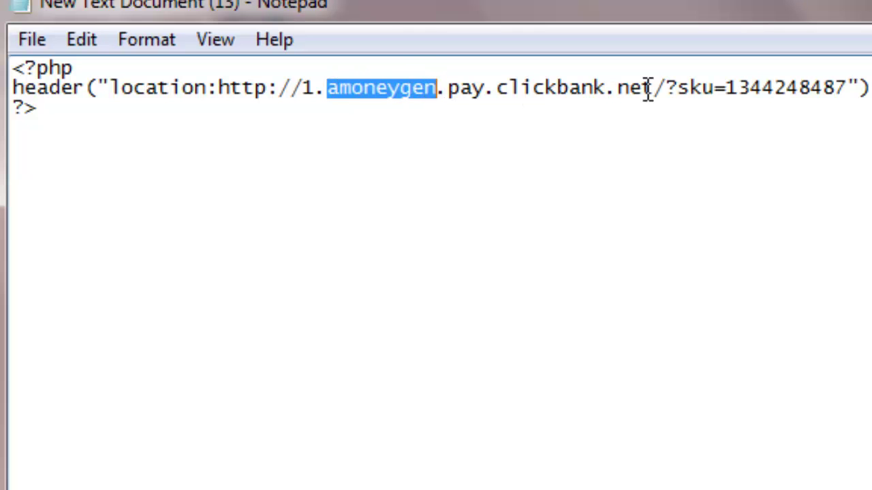
{"action": "left_click_drag", "start_coordinate": [727, 87], "coordinate": [846, 89]}
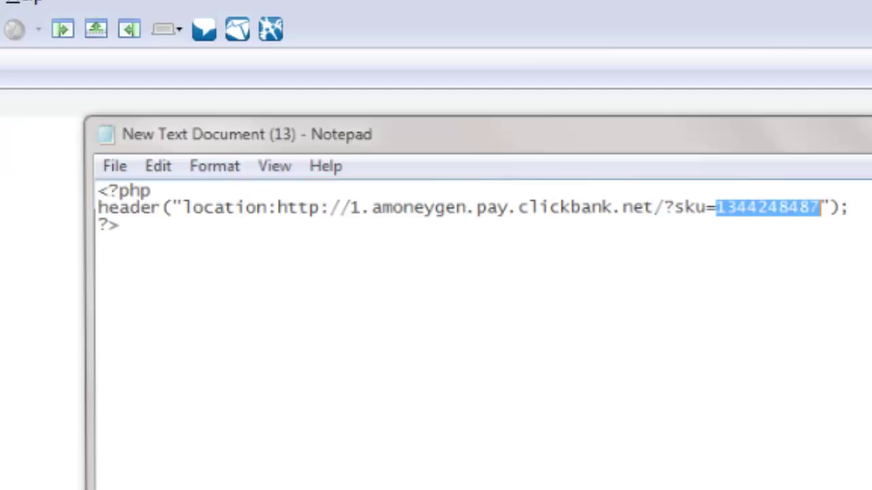
- Switch to Komodo Edit, paste the redirect script into Text-1.txt and save it as index.php in the folder named New folder
{"action": "left_click", "coordinate": [229, 10]}
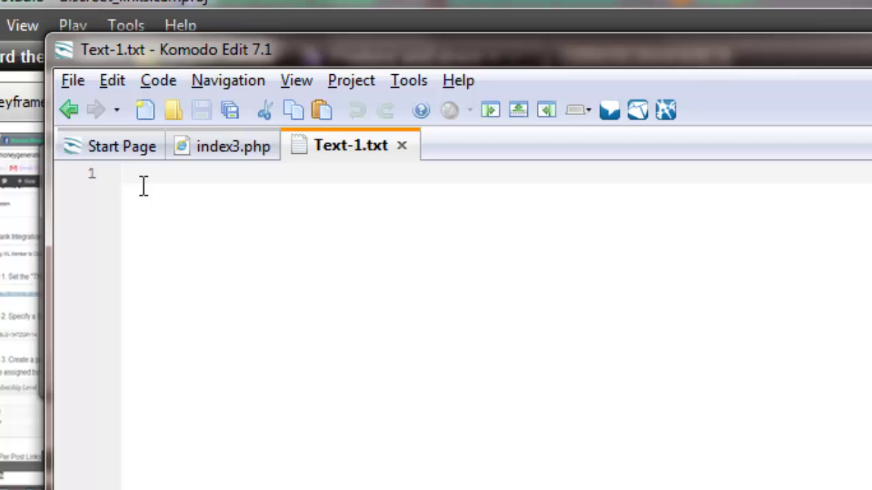
{"action": "key", "text": "ctrl+v"}
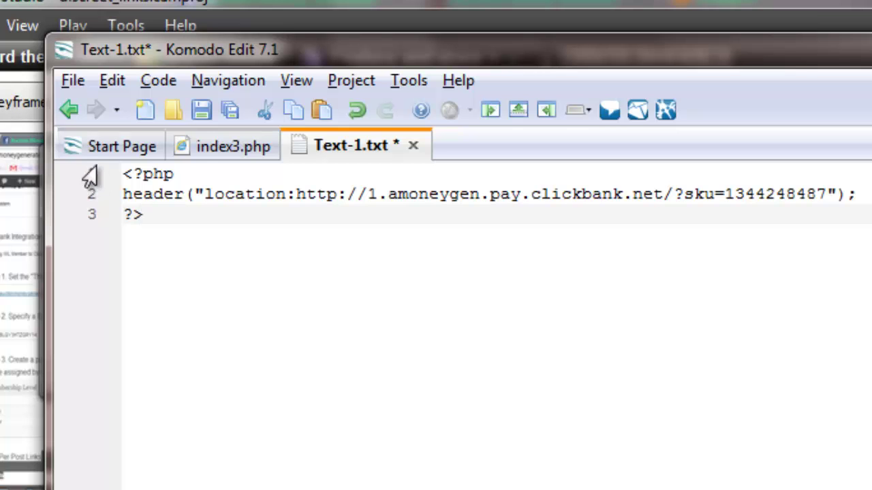
{"action": "left_click", "coordinate": [75, 81]}
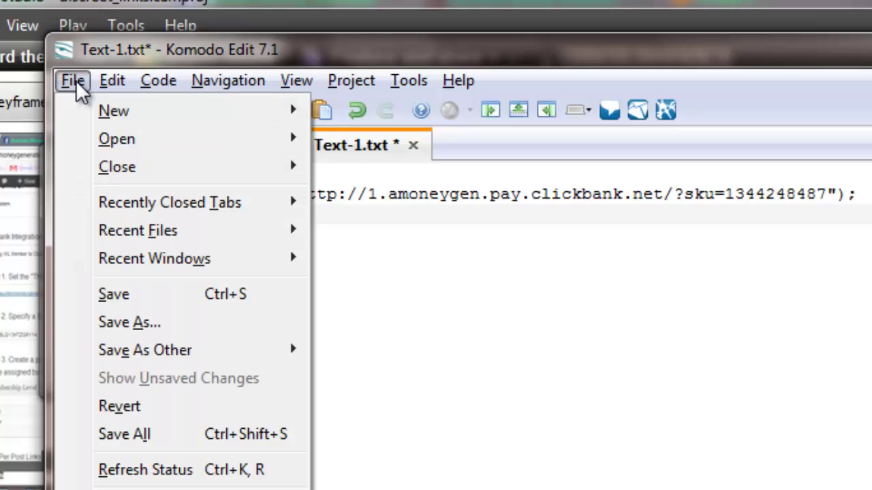
{"action": "left_click", "coordinate": [149, 325]}
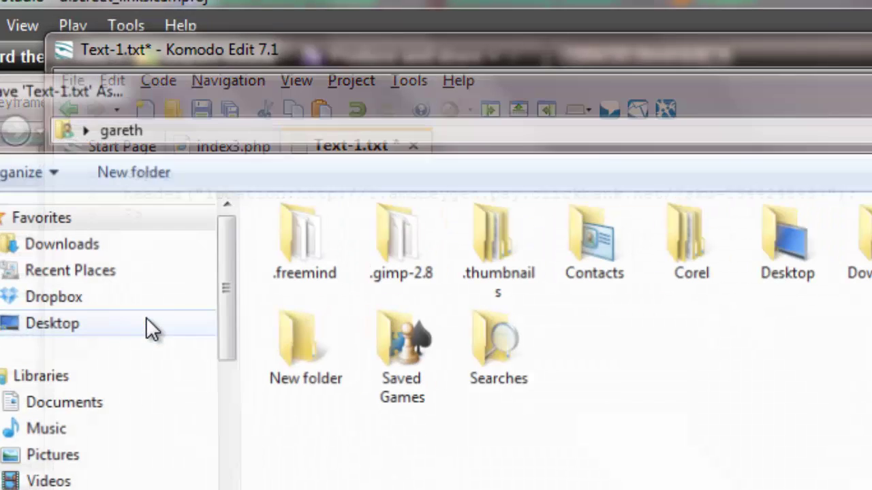
{"action": "left_click", "coordinate": [285, 380]}
{"action": "double_click", "coordinate": [286, 379]}
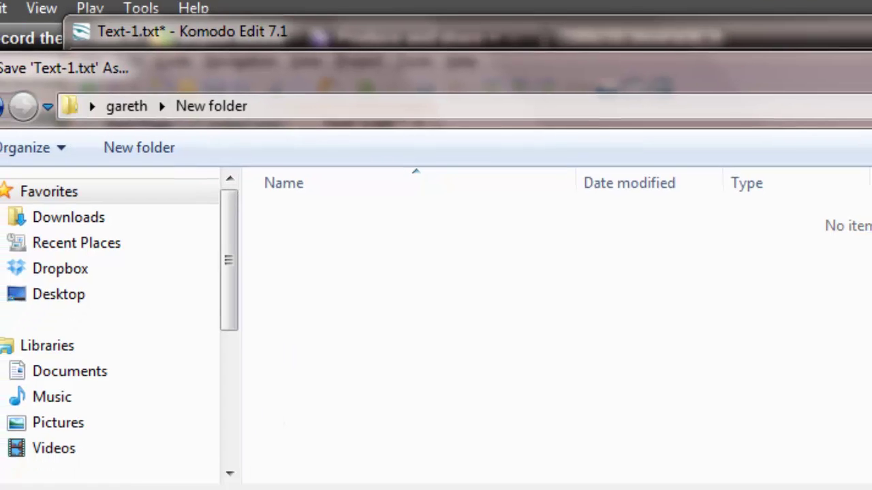
{"action": "type", "text": "index"}
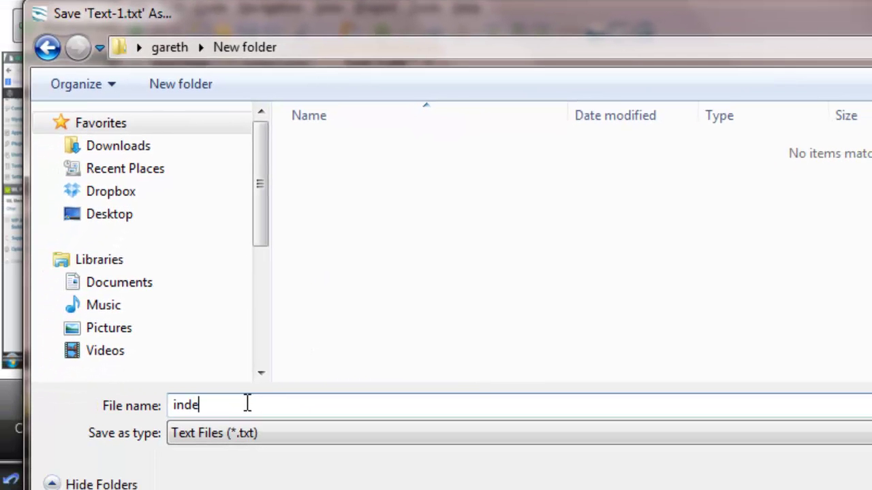
{"action": "type", "text": ".php"}
{"action": "key", "text": "Return"}
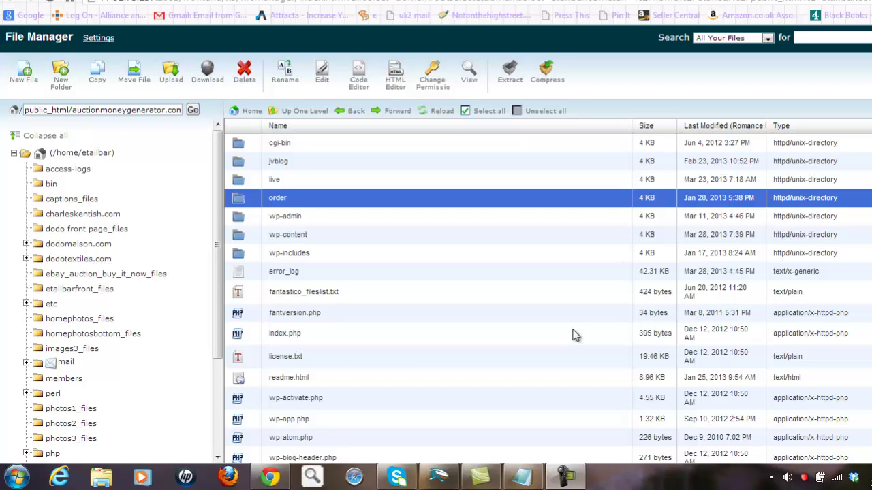
- Try to upload the saved index.php into the site's order folder in File Manager, declining to overwrite the existing file
{"action": "double_click", "coordinate": [236, 201]}
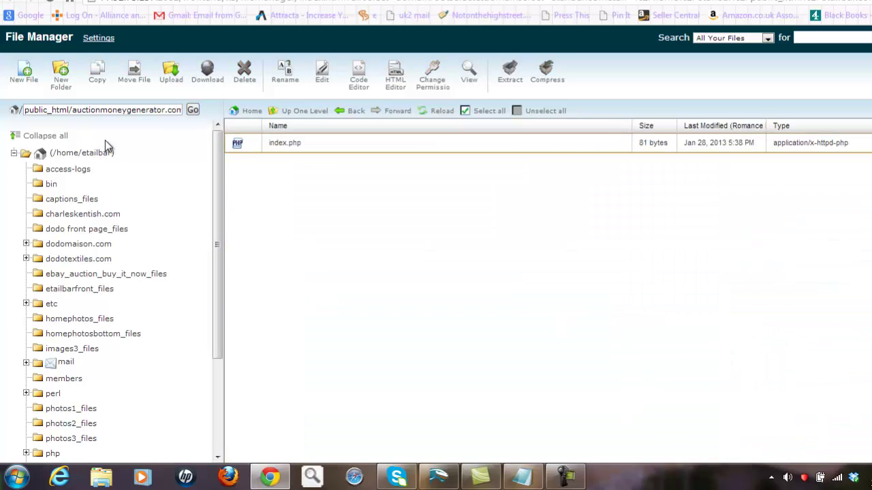
{"action": "left_click", "coordinate": [171, 80]}
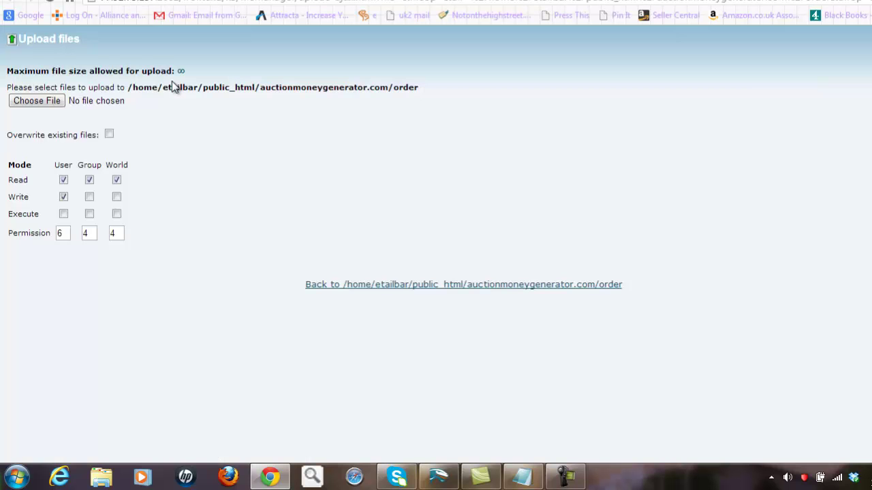
{"action": "left_click", "coordinate": [50, 102]}
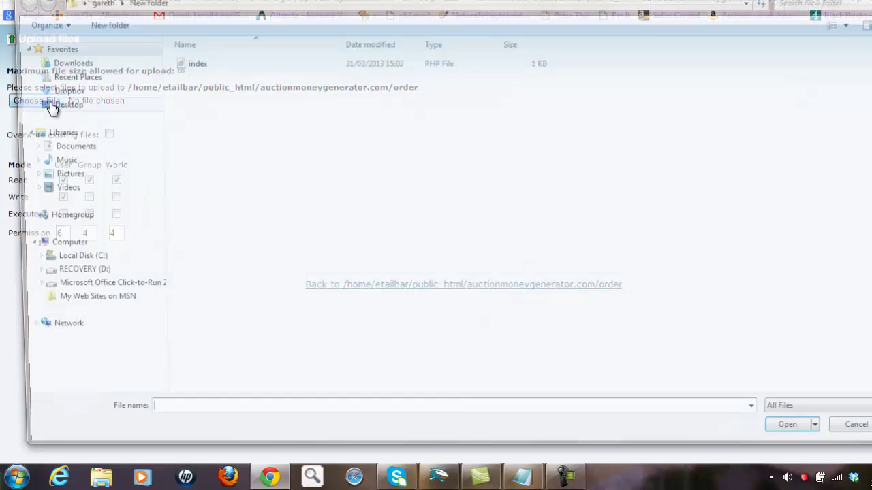
{"action": "left_click", "coordinate": [187, 63]}
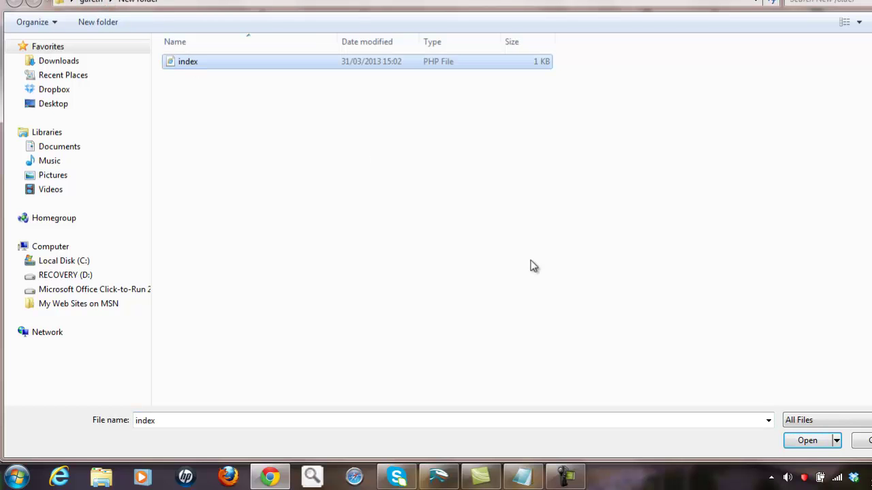
{"action": "left_click", "coordinate": [807, 441]}
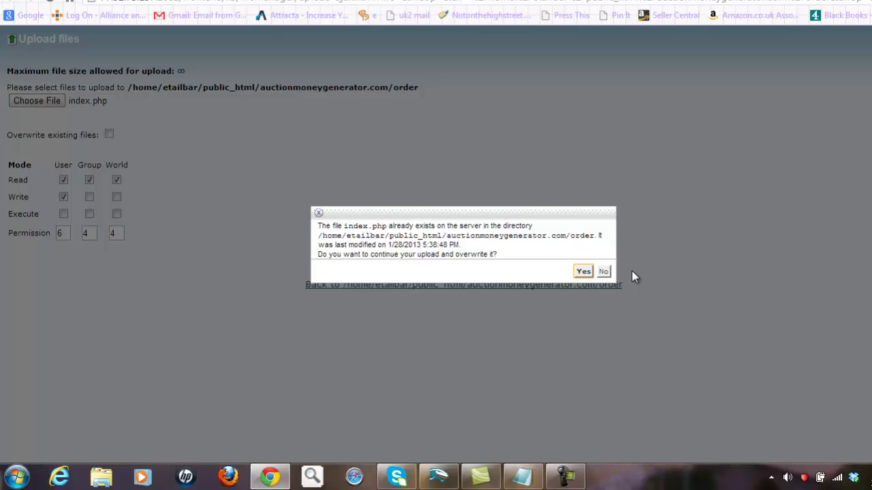
{"action": "left_click", "coordinate": [605, 271]}
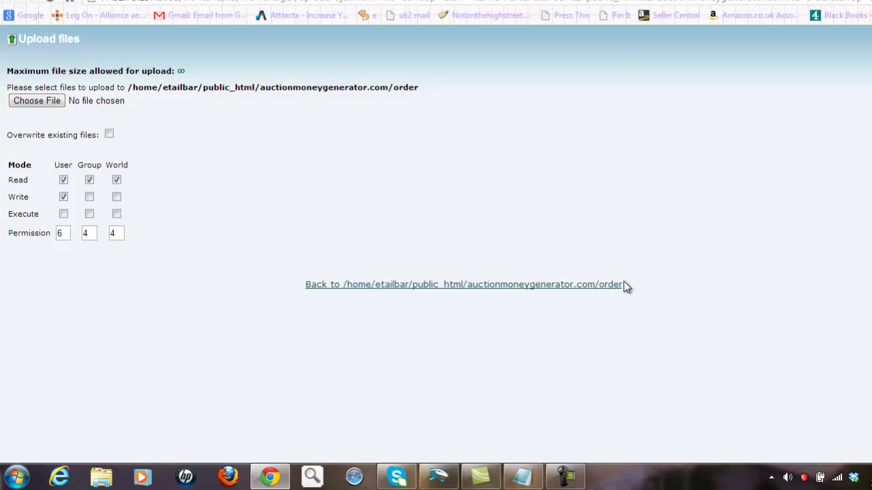
- Copy the auctionmoneygenerator.com/order part of the folder path on the upload page
{"action": "left_click_drag", "start_coordinate": [625, 286], "coordinate": [468, 288]}
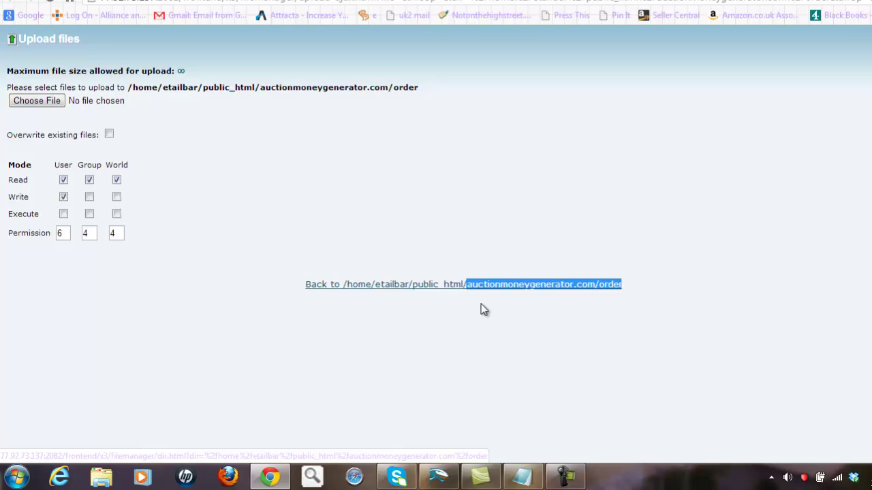
{"action": "left_click", "coordinate": [644, 291]}
{"action": "left_click_drag", "start_coordinate": [637, 284], "coordinate": [479, 290]}
{"action": "key", "text": "ctrl+c"}
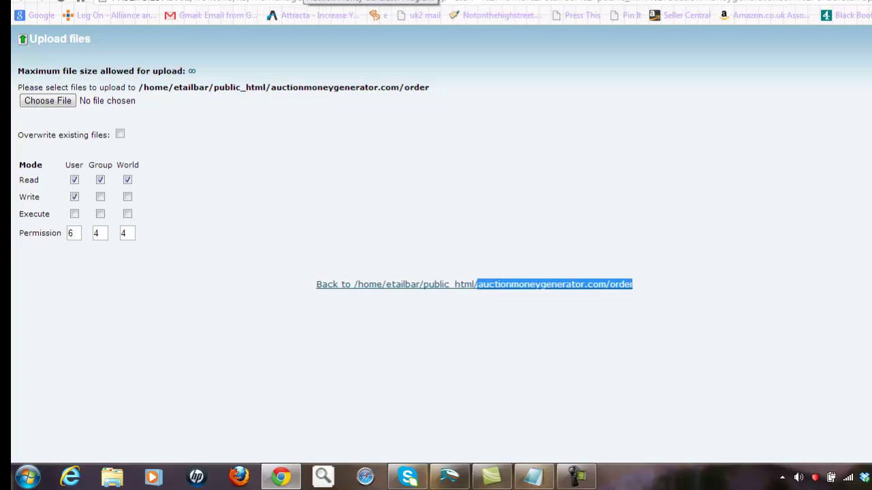
- Open the website's Sales page for editing and replace the Clickbank link in the add-to-cart shortcode with the copied auctionmoneygenerator.com/order address
{"action": "left_click", "coordinate": [315, 2]}
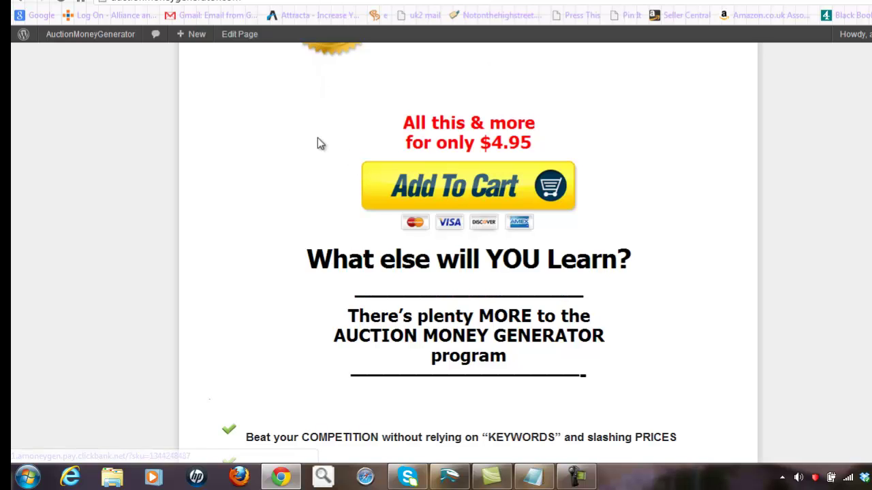
{"action": "left_click", "coordinate": [249, 42]}
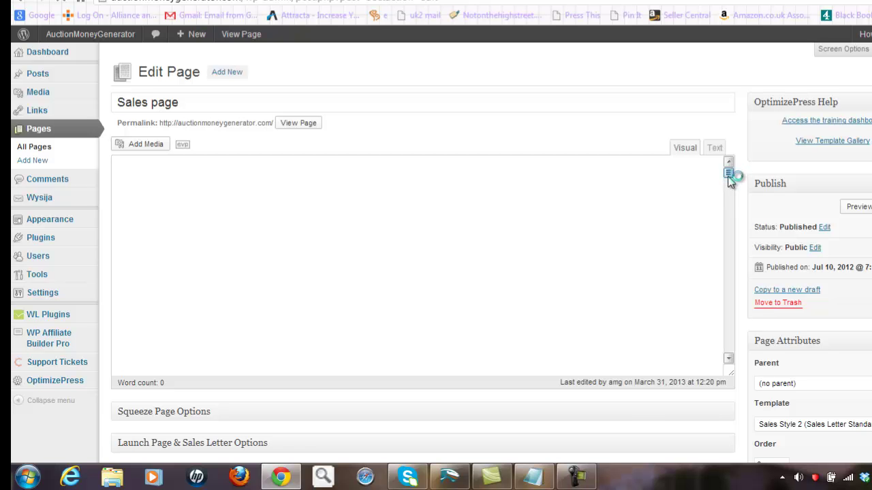
{"action": "left_click_drag", "start_coordinate": [729, 210], "coordinate": [730, 335]}
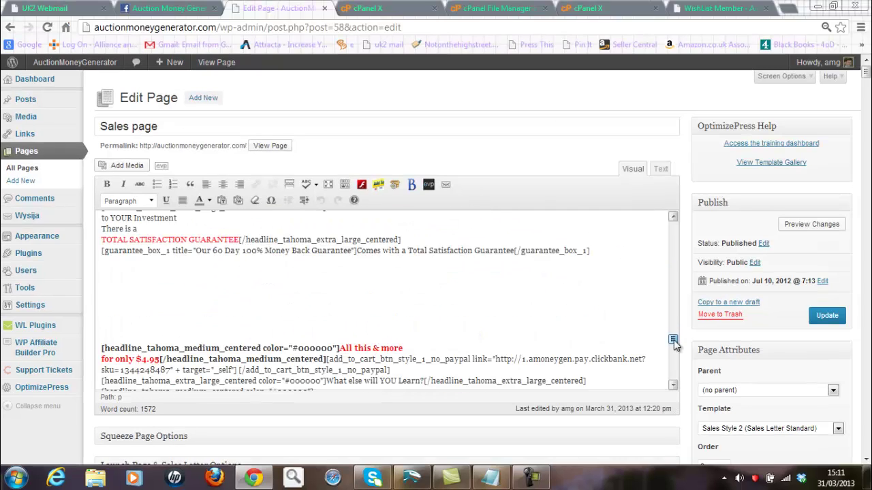
{"action": "left_click_drag", "start_coordinate": [675, 345], "coordinate": [674, 347]}
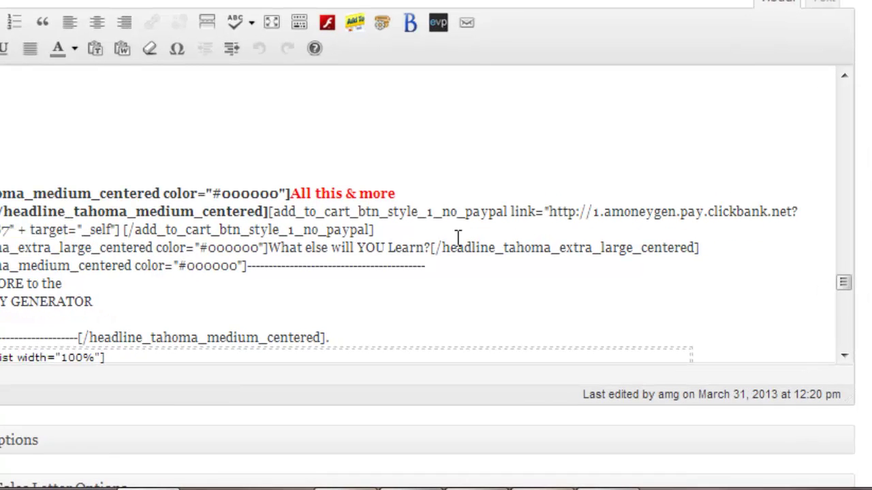
{"action": "double_click", "coordinate": [548, 212]}
{"action": "left_click_drag", "start_coordinate": [481, 230], "coordinate": [9, 230]}
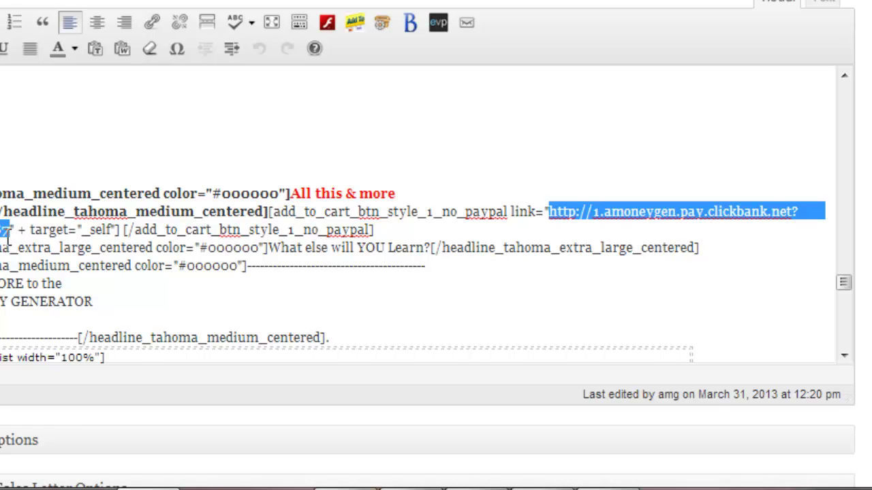
{"action": "key", "text": "ctrl+v"}
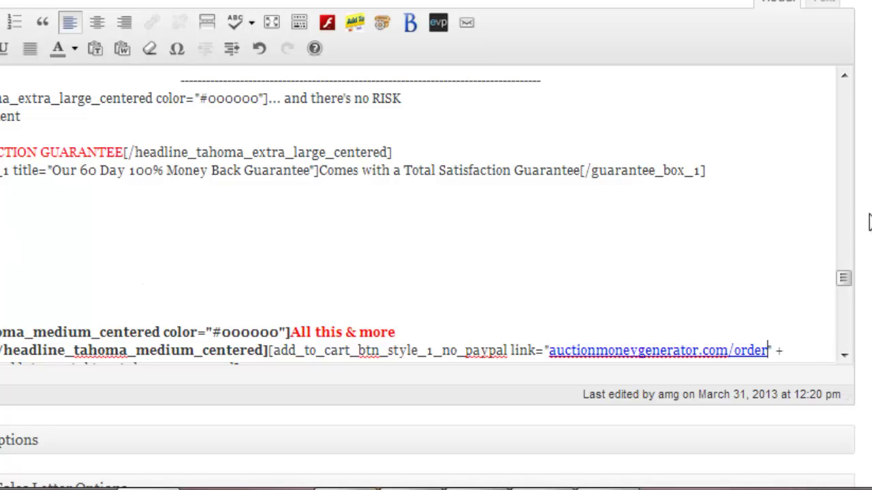
{"action": "mouse_move", "coordinate": [846, 273]}
{"action": "left_mouse_down"}
{"action": "mouse_move", "coordinate": [847, 257]}
{"action": "mouse_move", "coordinate": [848, 280]}
{"action": "left_mouse_up"}
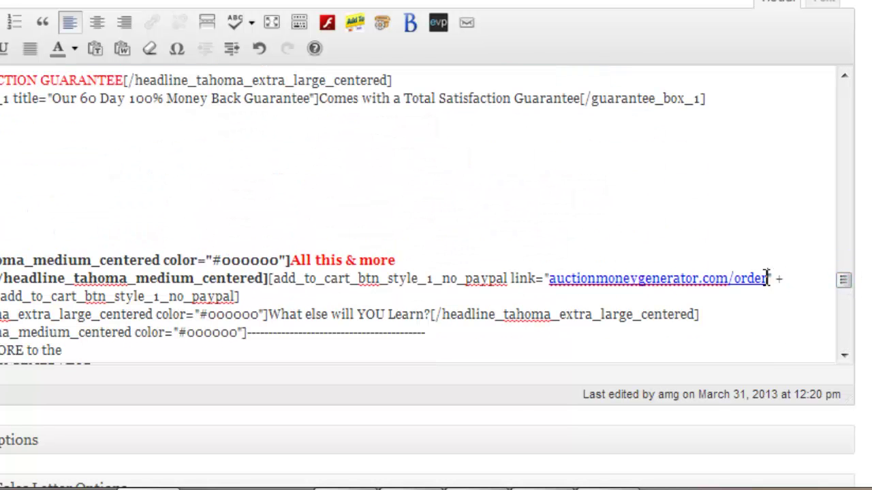
- Remove the hyperlink formatting from the auctionmoneygenerator.com/order text in the add-to-cart shortcode
{"action": "left_click_drag", "start_coordinate": [765, 278], "coordinate": [539, 284]}
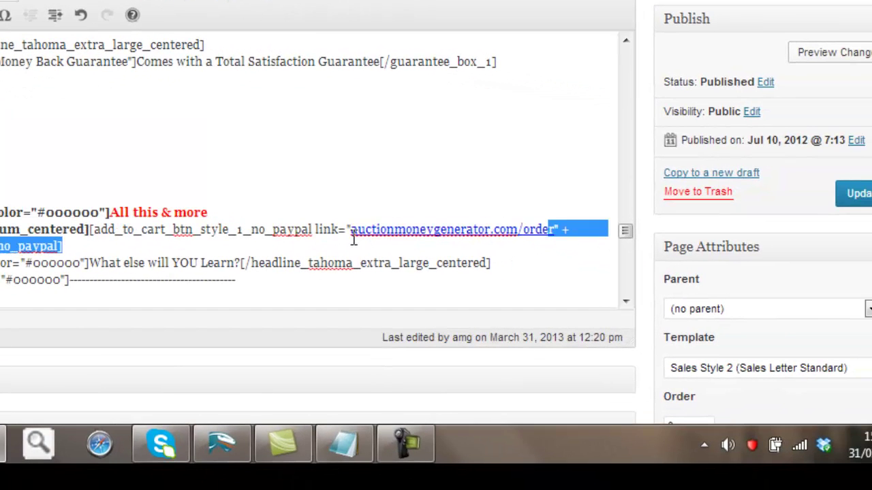
{"action": "left_click", "coordinate": [472, 216]}
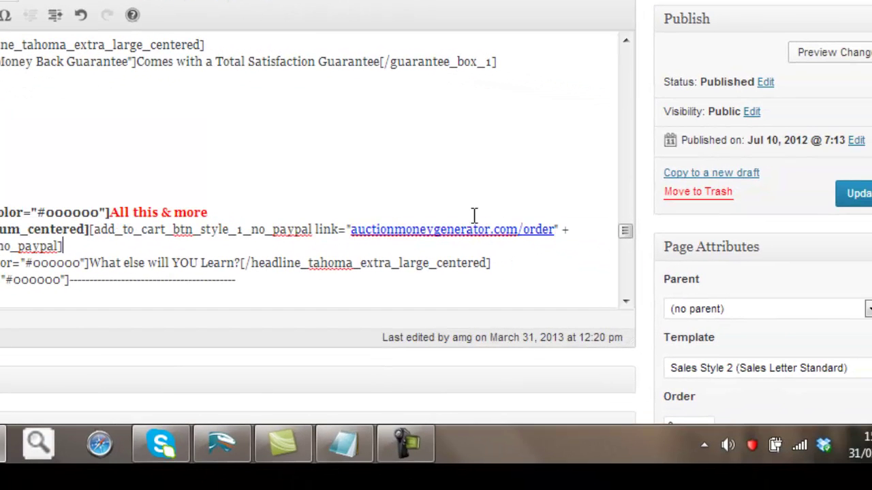
{"action": "left_click_drag", "start_coordinate": [557, 231], "coordinate": [353, 233]}
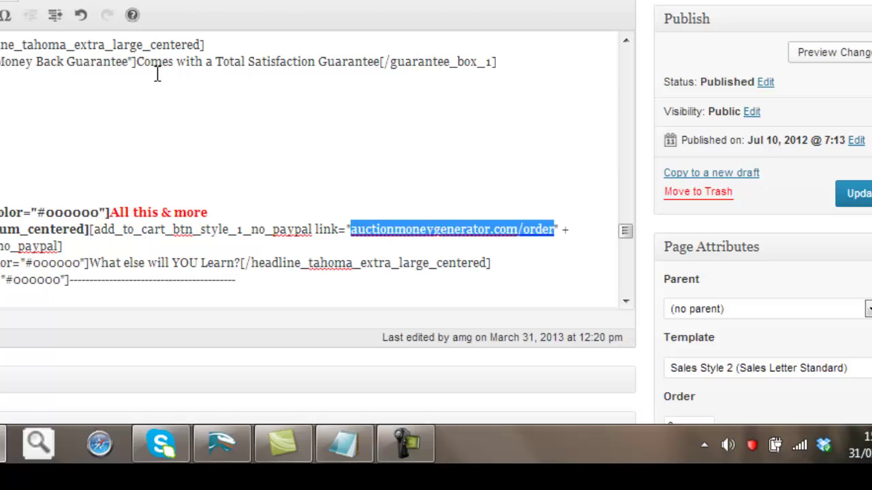
{"action": "left_click", "coordinate": [4, 4]}
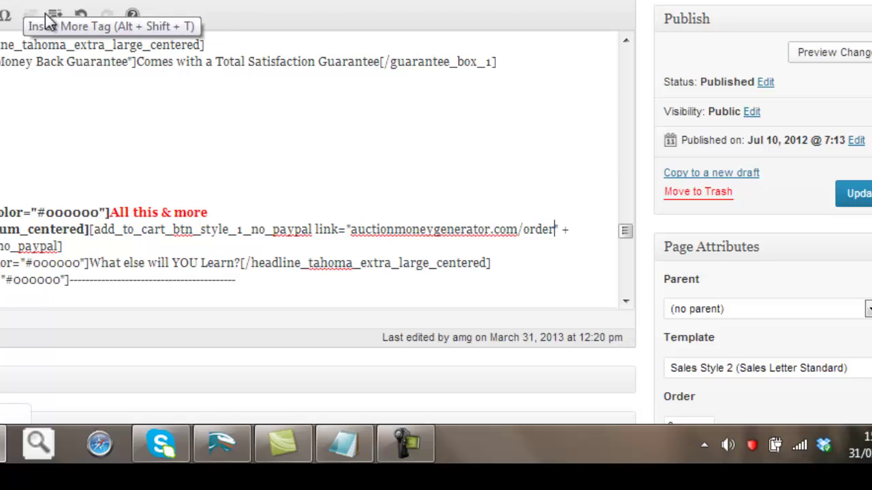
{"action": "left_click", "coordinate": [351, 229]}
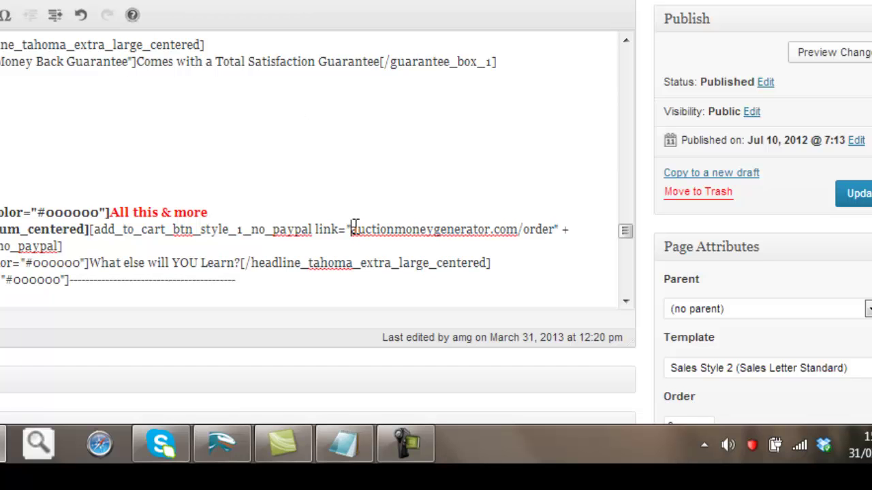
{"action": "type", "text": "http:"}
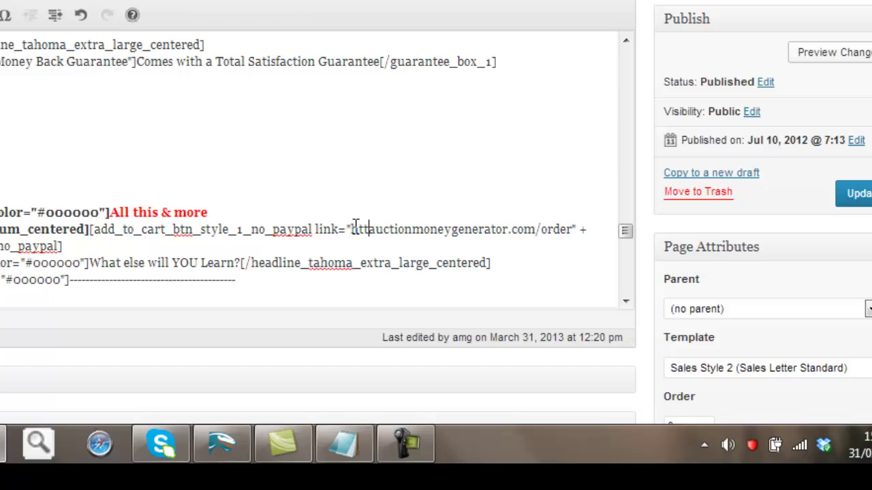
{"action": "type", "text": "/"}
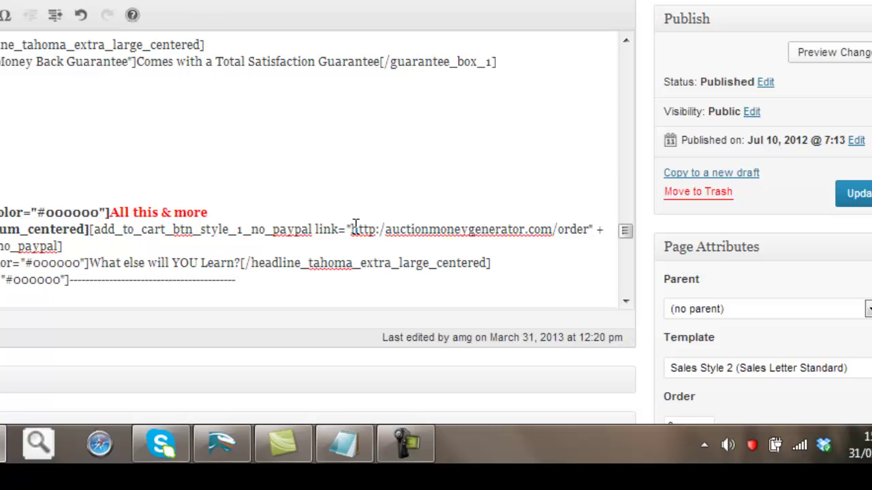
{"action": "type", "text": "/headline_tahoma_medi"}
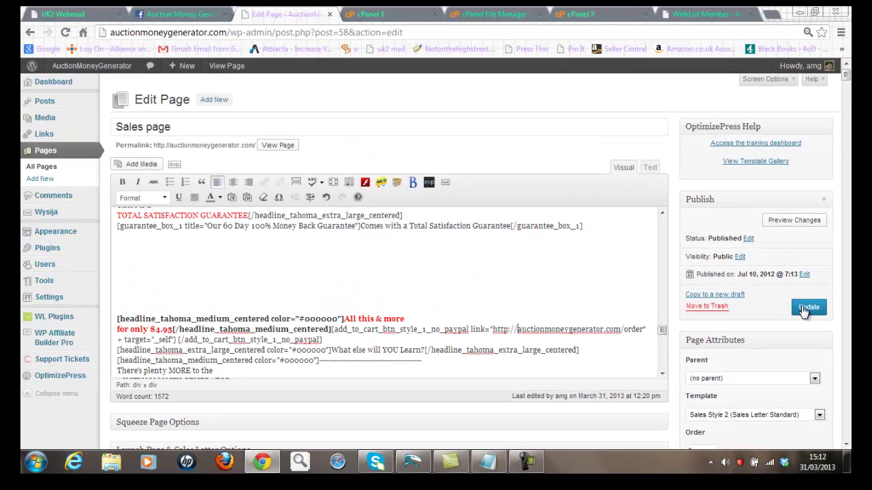
- Update the Sales page and view the Add To Cart button on the live site to check its link target
{"action": "left_click", "coordinate": [808, 307]}
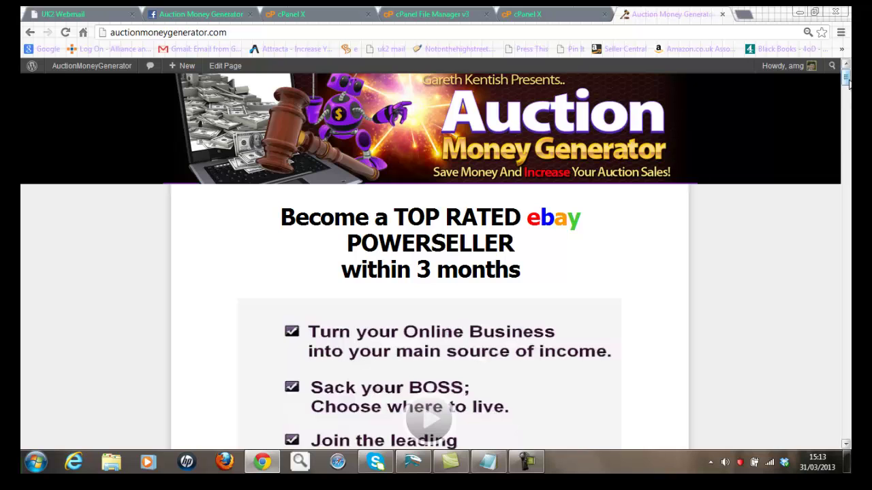
{"action": "left_click_drag", "start_coordinate": [846, 80], "coordinate": [849, 287]}
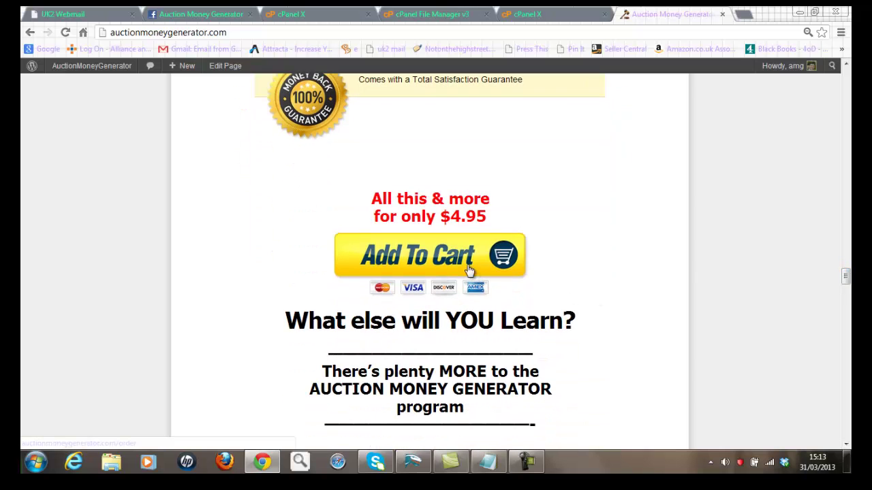